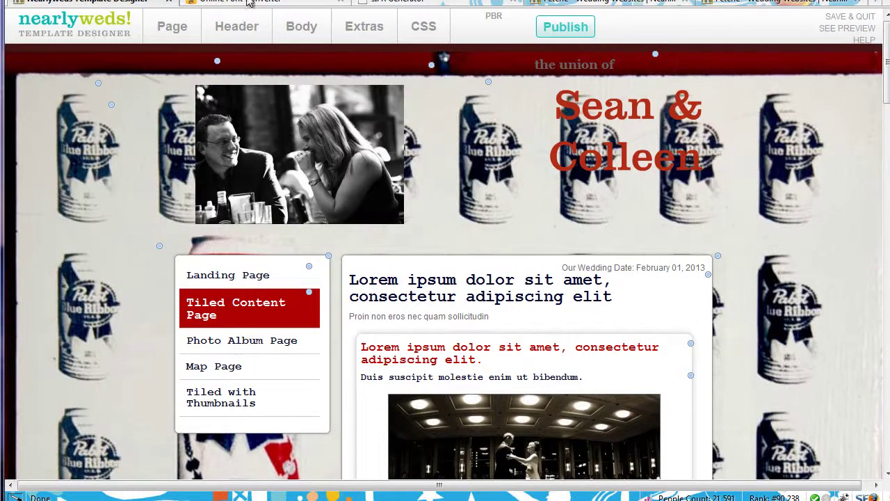
pyautogui.click(173, 31)
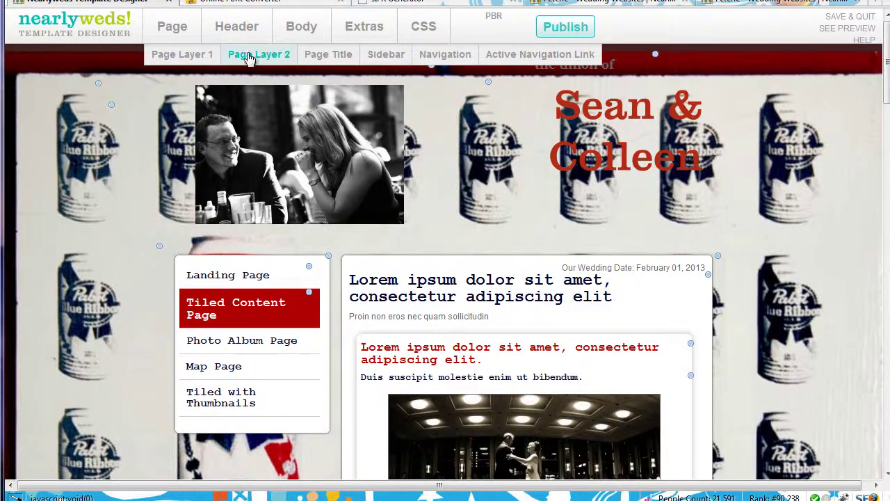
pyautogui.click(255, 33)
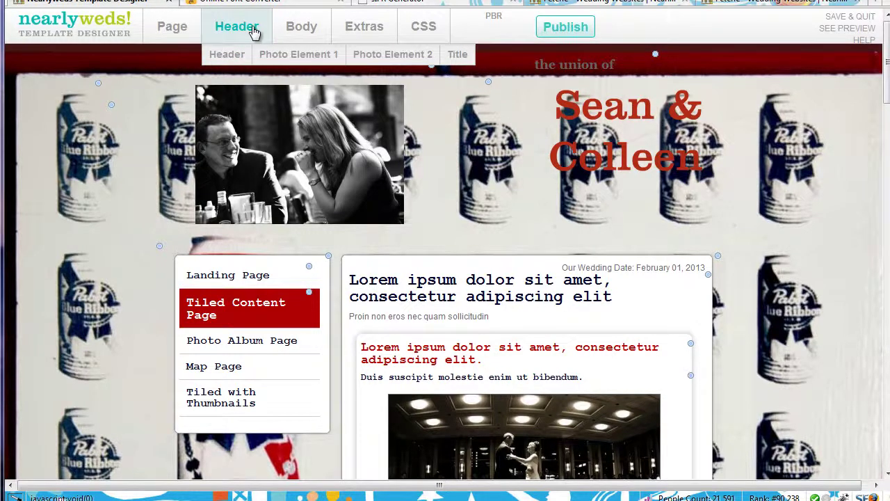
pyautogui.click(380, 30)
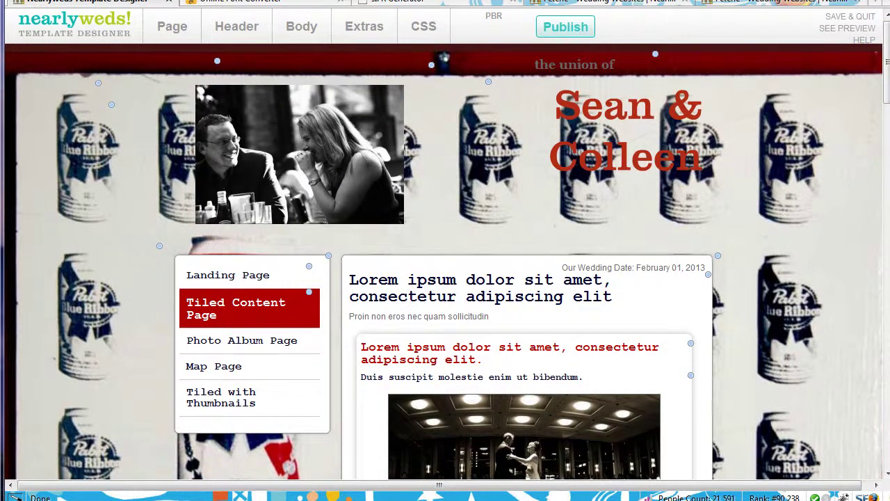
pyautogui.moveTo(885, 495)
pyautogui.mouseDown()
pyautogui.moveTo(741, 381)
pyautogui.moveTo(689, 355)
pyautogui.moveTo(612, 358)
pyautogui.moveTo(607, 413)
pyautogui.moveTo(641, 445)
pyautogui.moveTo(749, 462)
pyautogui.moveTo(873, 437)
pyautogui.moveTo(594, 374)
pyautogui.moveTo(506, 313)
pyautogui.moveTo(527, 312)
pyautogui.moveTo(889, 500)
pyautogui.mouseUp()
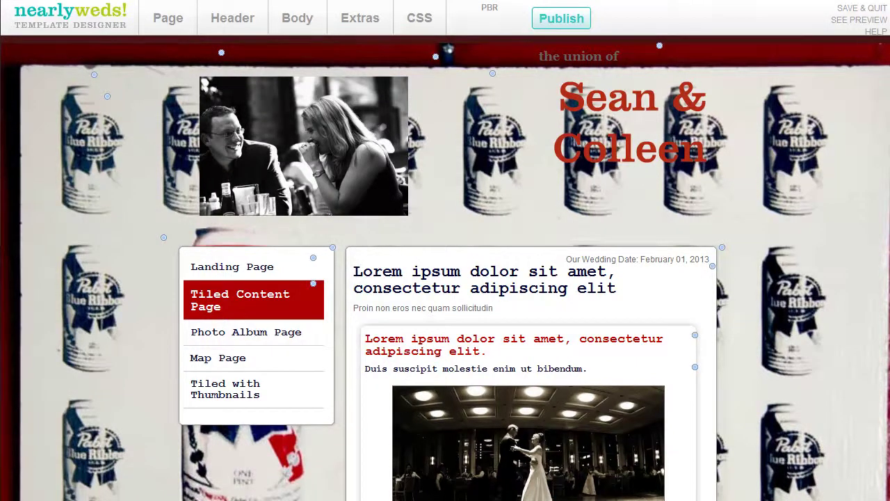
# Replace the background image of Page Layer 1 with the single beer can picture.
pyautogui.moveTo(169, 24)
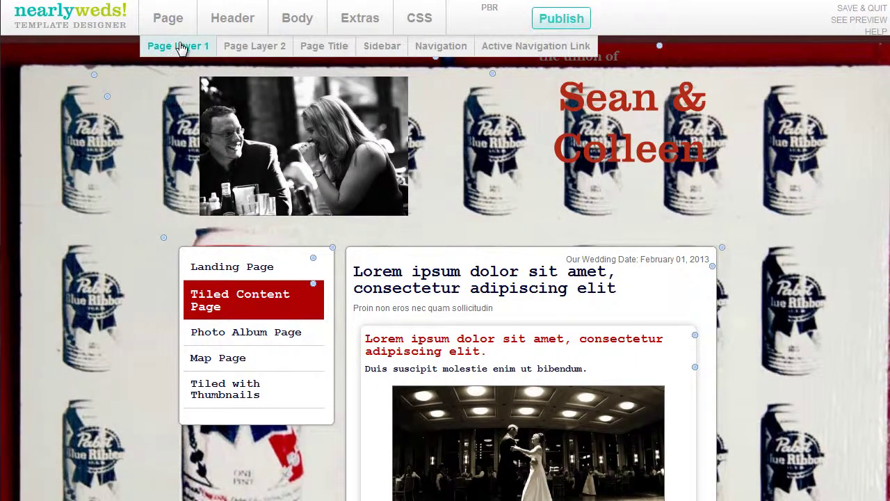
pyautogui.click(180, 46)
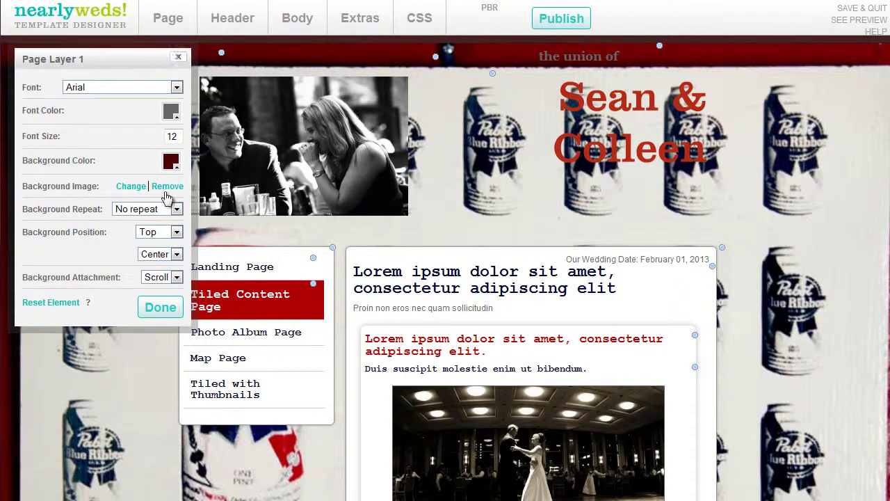
pyautogui.moveTo(166, 189)
pyautogui.click(169, 187)
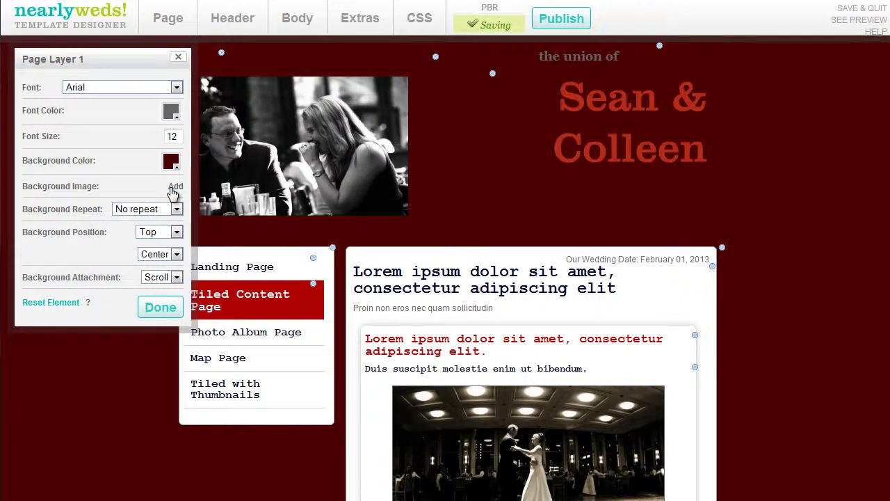
pyautogui.click(174, 187)
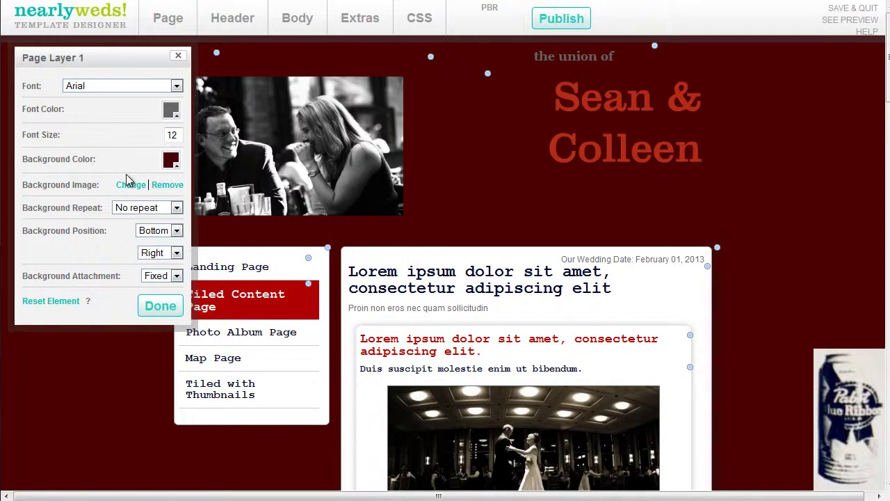
# Set the Page Layer 1 background position to Top and Center.
pyautogui.click(156, 233)
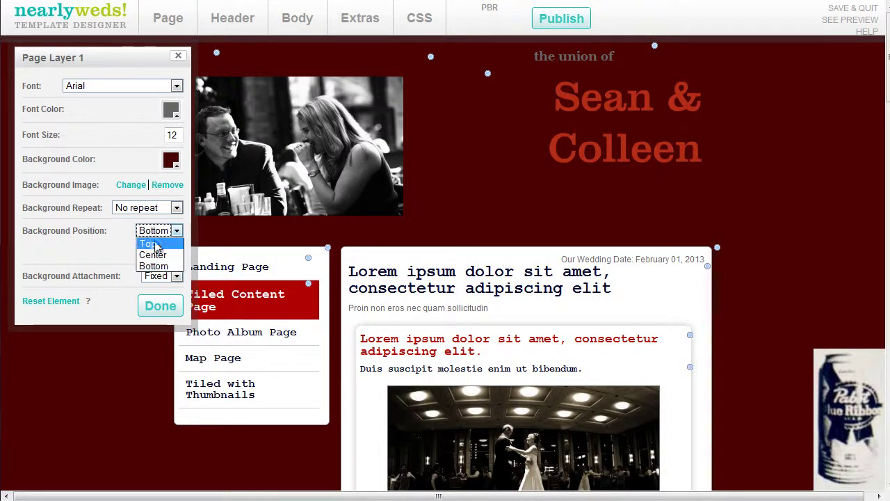
pyautogui.click(153, 243)
pyautogui.click(157, 253)
pyautogui.click(160, 267)
pyautogui.click(164, 254)
pyautogui.click(160, 278)
# Try the Center vertical position for the Page Layer 1 background, and settle on Top and Right.
pyautogui.click(157, 234)
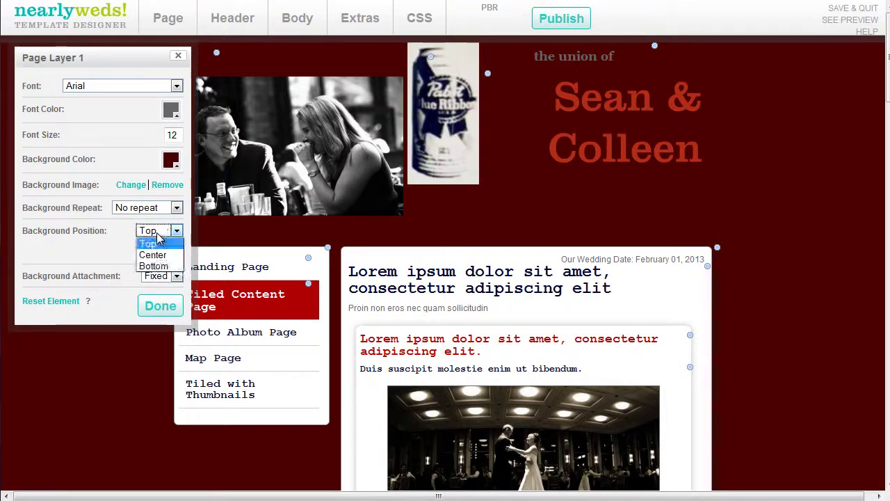
pyautogui.click(160, 255)
pyautogui.click(155, 231)
pyautogui.click(157, 243)
pyautogui.click(165, 253)
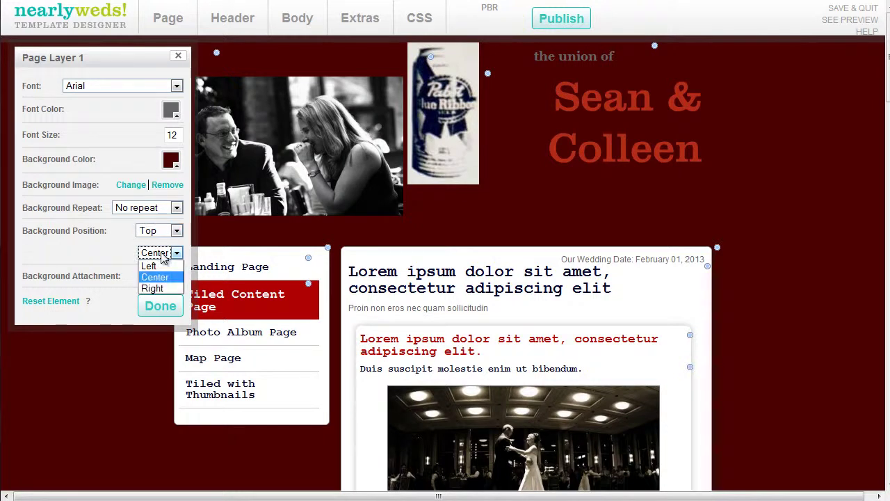
pyautogui.click(155, 288)
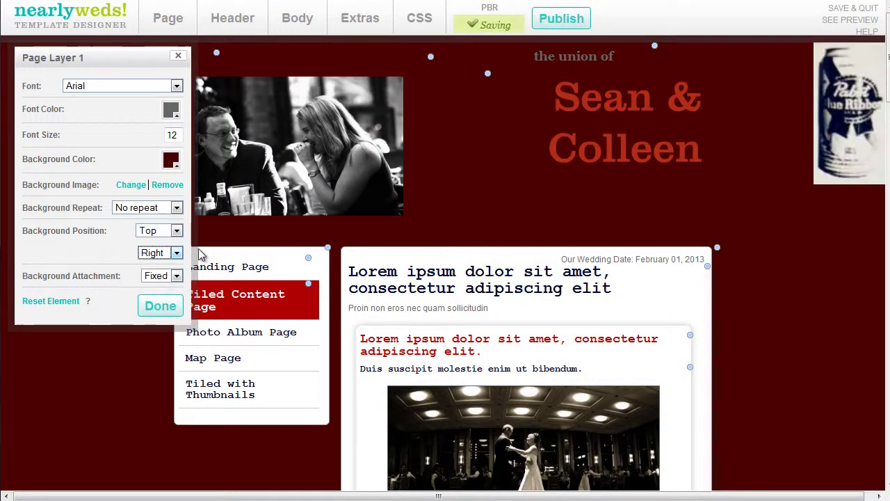
# Check how the Fixed background of Page Layer 1 behaves while scrolling the page, and bring its settings dialog back into view.
pyautogui.moveTo(889, 250)
pyautogui.mouseDown()
pyautogui.moveTo(659, 250)
pyautogui.moveTo(889, 250)
pyautogui.mouseUp()
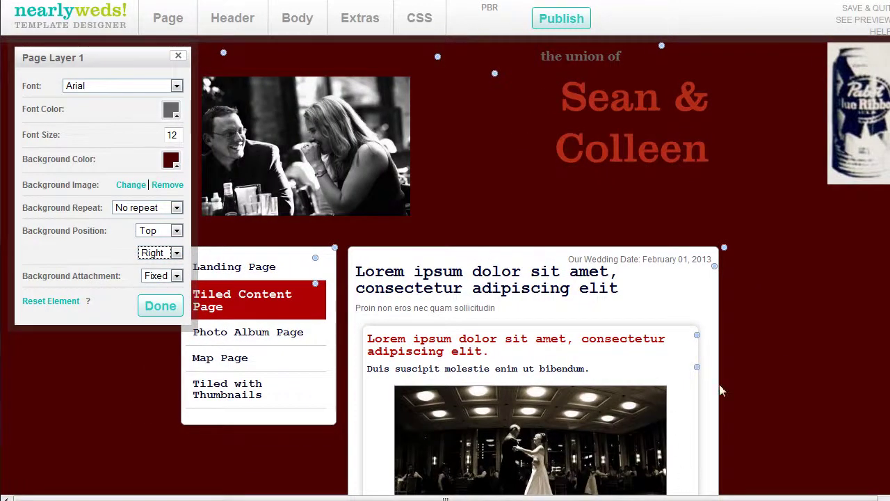
pyautogui.scroll(-5, 723, 382)
pyautogui.scroll(5, 723, 382)
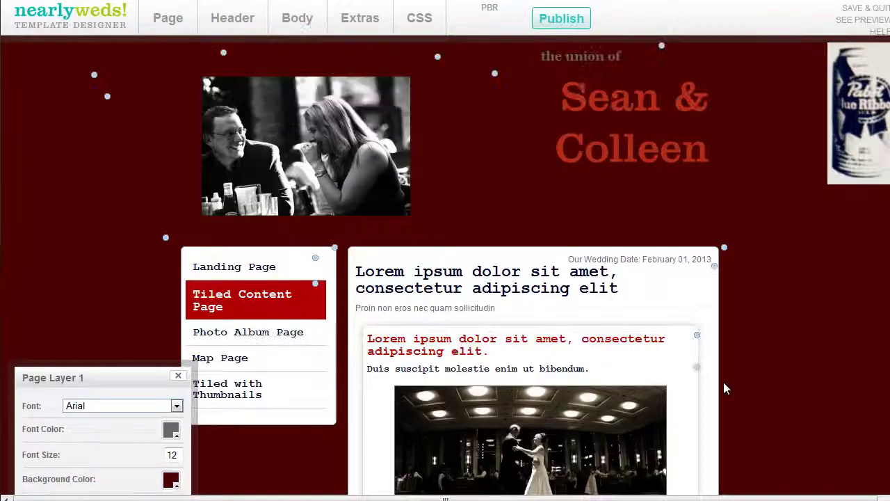
pyautogui.moveTo(137, 383); pyautogui.dragTo(144, 99)
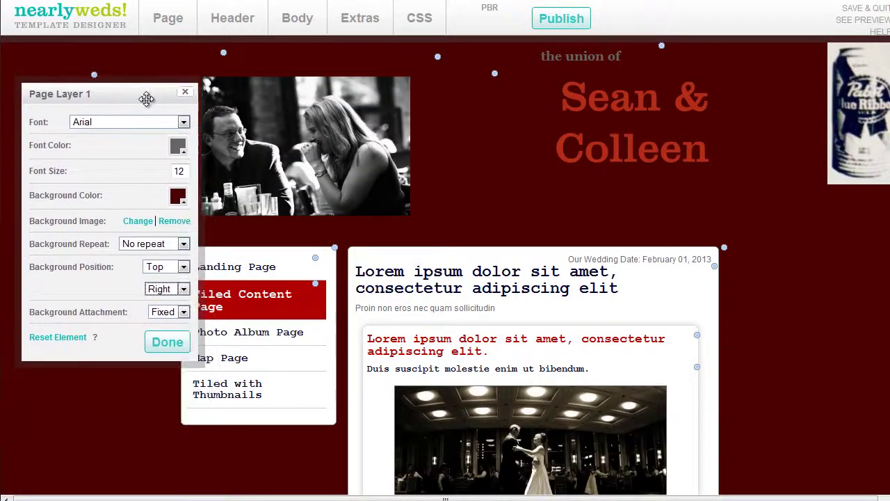
# Try the Scroll background attachment on Page Layer 1 and set it back to Fixed.
pyautogui.click(174, 314)
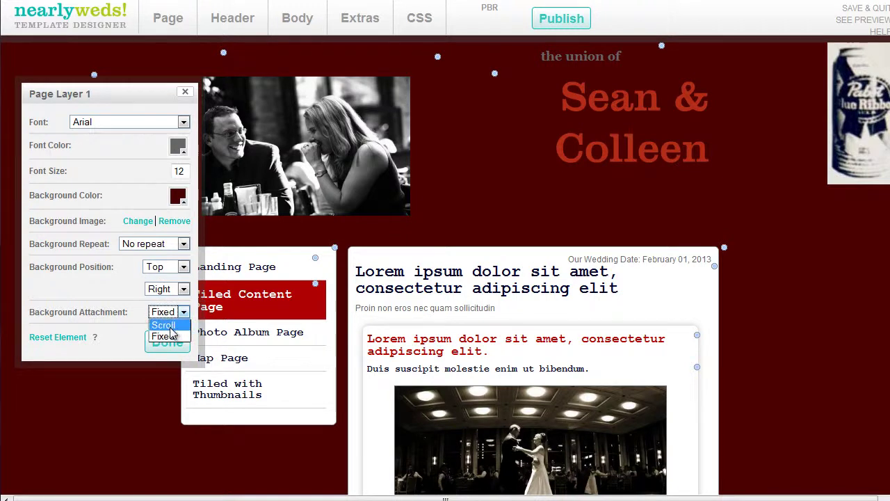
pyautogui.click(167, 325)
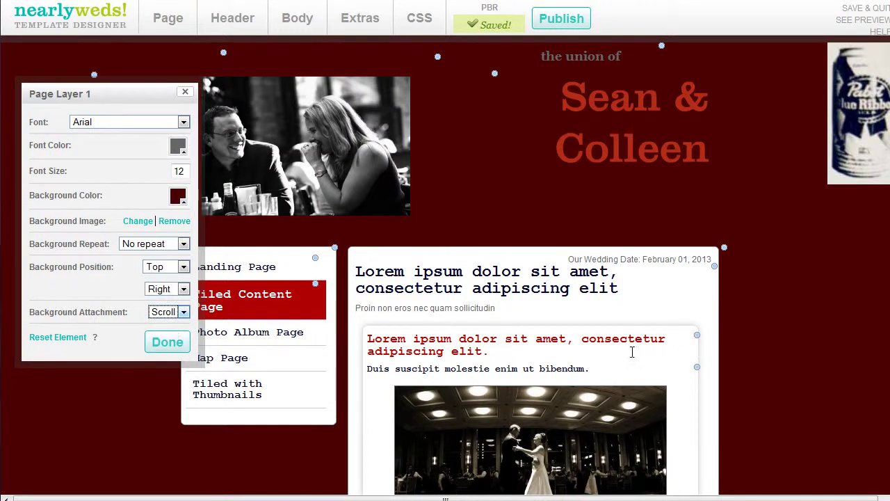
pyautogui.scroll(-4, 630, 351)
pyautogui.scroll(4, 631, 352)
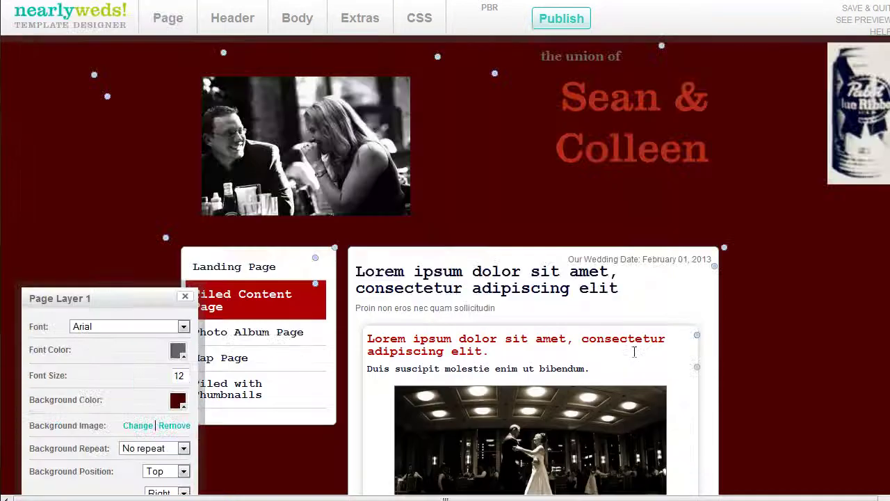
pyautogui.moveTo(127, 294); pyautogui.dragTo(127, 70)
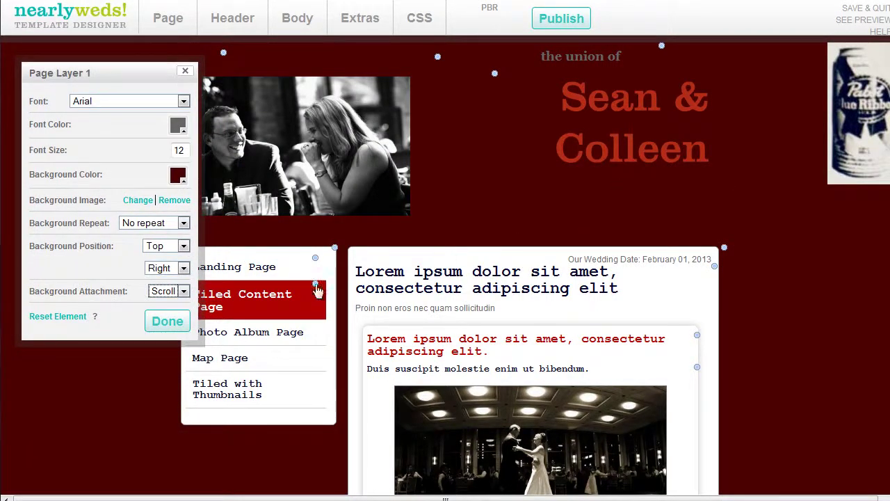
pyautogui.click(173, 295)
pyautogui.click(170, 315)
# Try Repeat x and Repeat x & y for the Page Layer 1 background, and set it to Repeat y.
pyautogui.click(149, 223)
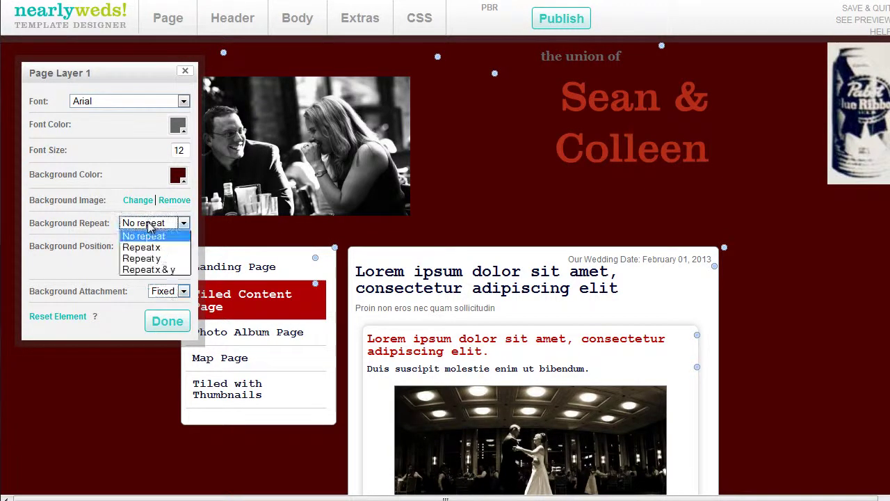
pyautogui.click(149, 248)
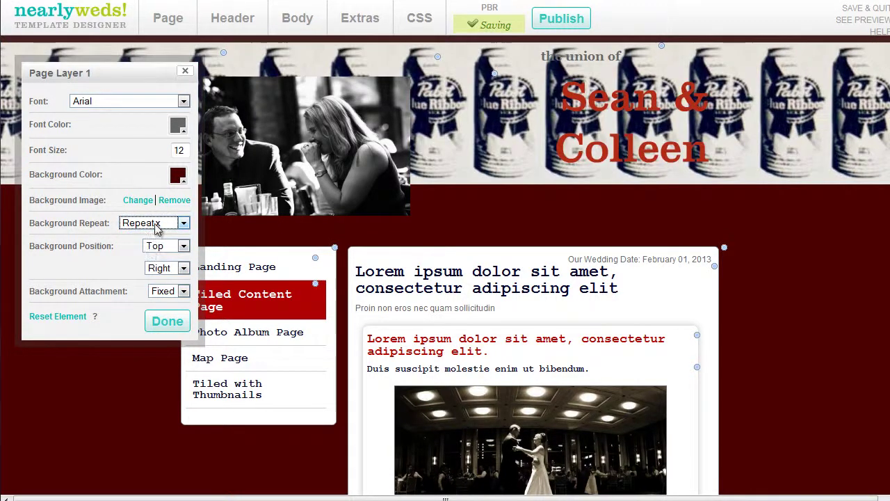
pyautogui.click(156, 223)
pyautogui.click(156, 270)
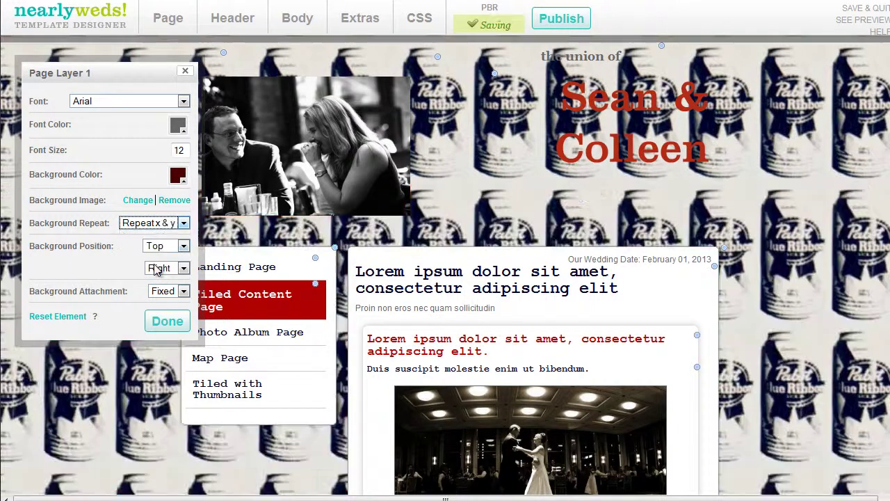
pyautogui.click(156, 224)
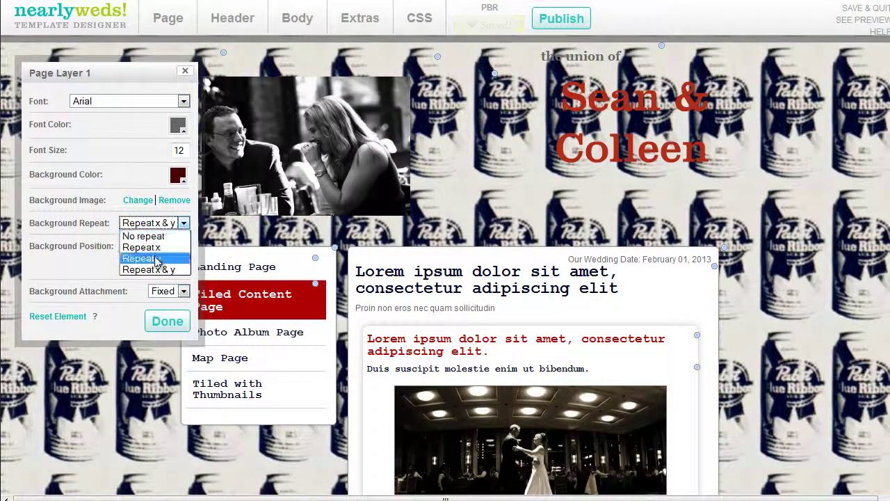
pyautogui.click(157, 259)
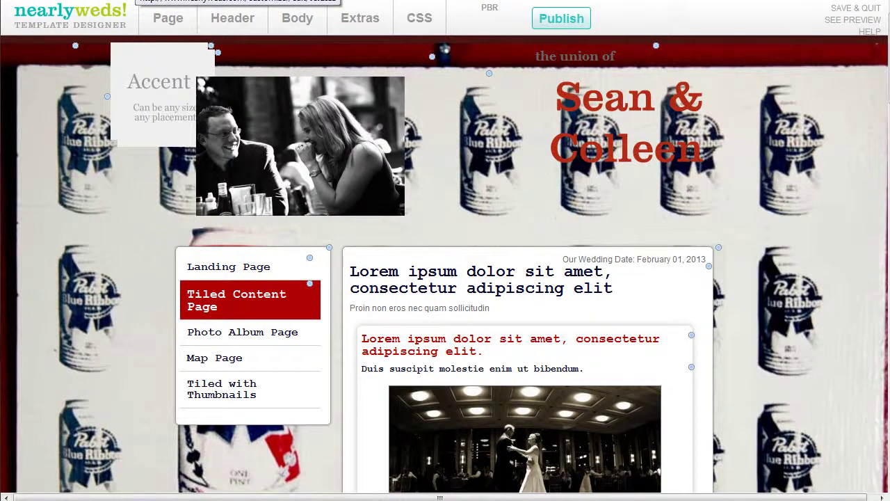
# Add the beer can picture as the background image of Photo Element 2 and give the element a solid green border.
pyautogui.moveTo(238, 19)
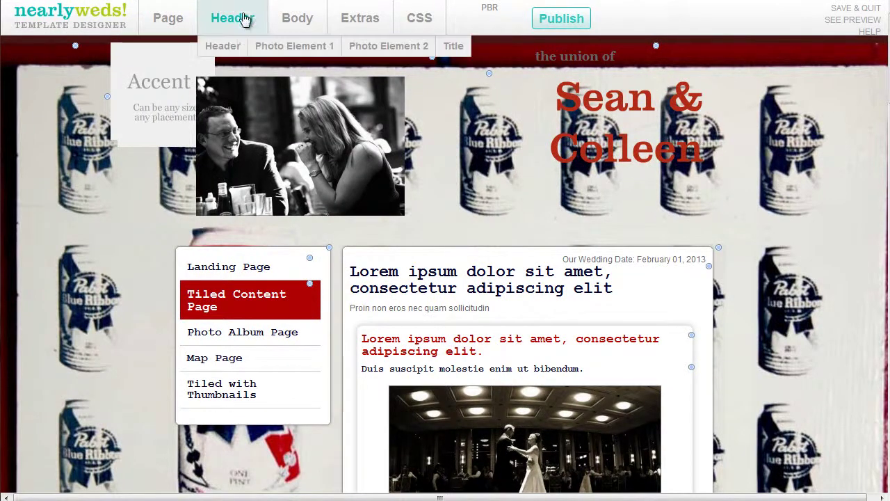
pyautogui.click(358, 55)
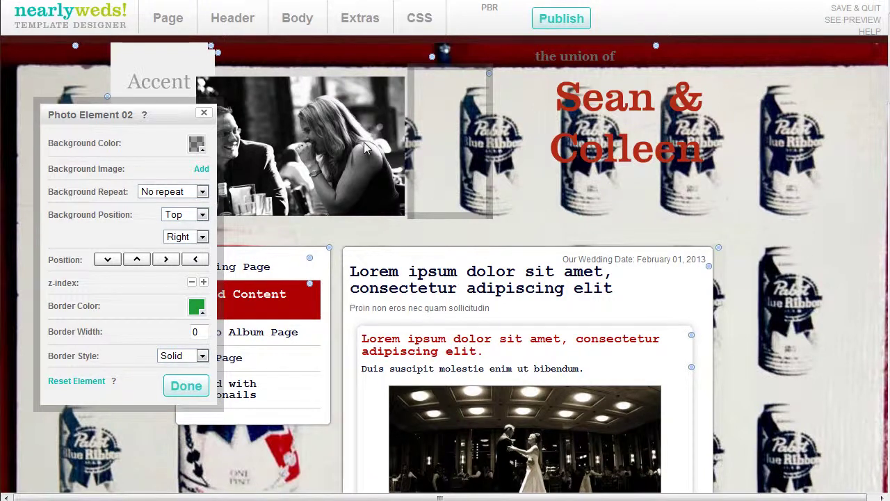
pyautogui.click(201, 169)
pyautogui.click(148, 232)
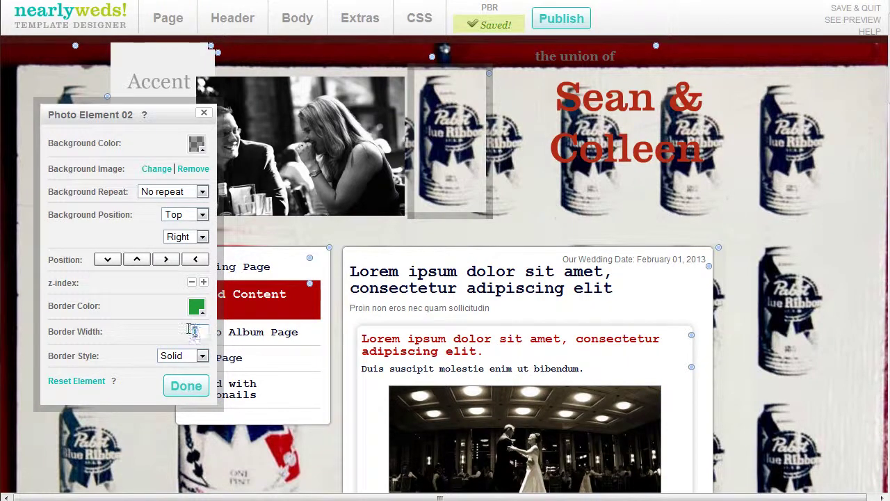
pyautogui.click(186, 386)
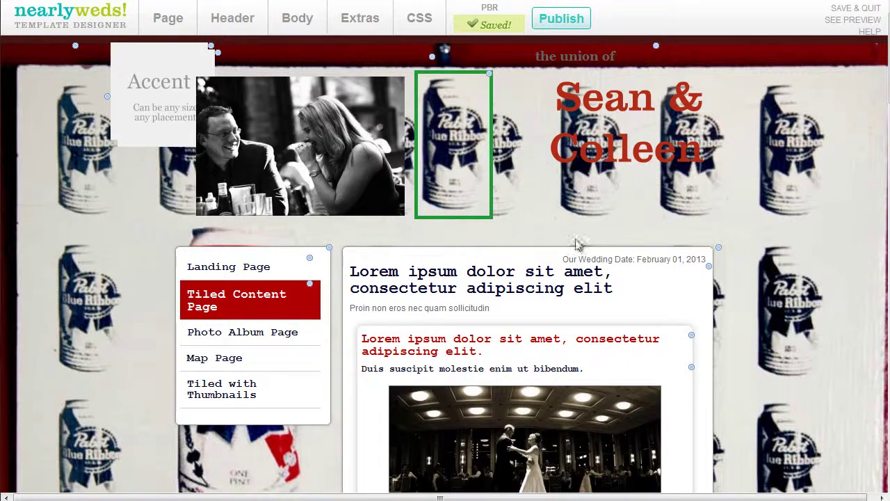
# Scroll the page and resize the browser window to check how Photo Element 2 stays placed in the header.
pyautogui.scroll(-3, 577, 226)
pyautogui.scroll(3, 575, 222)
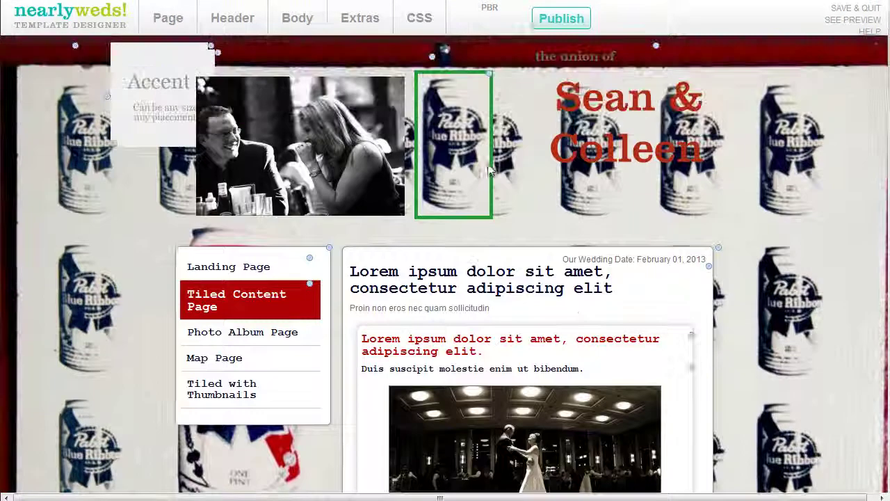
pyautogui.moveTo(887, 498); pyautogui.dragTo(661, 452)
pyautogui.moveTo(592, 439); pyautogui.dragTo(889, 500)
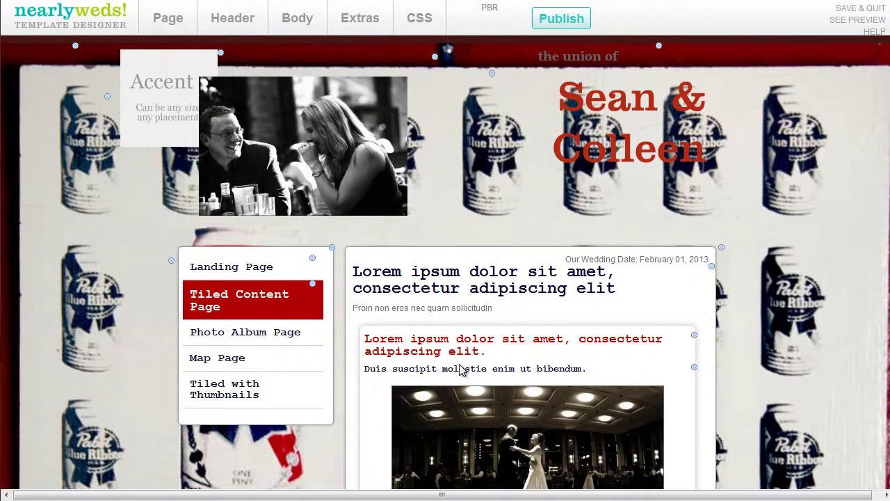
# Add the beer can picture as the background image of Accent 3 and set its border width to 5.
pyautogui.click(361, 21)
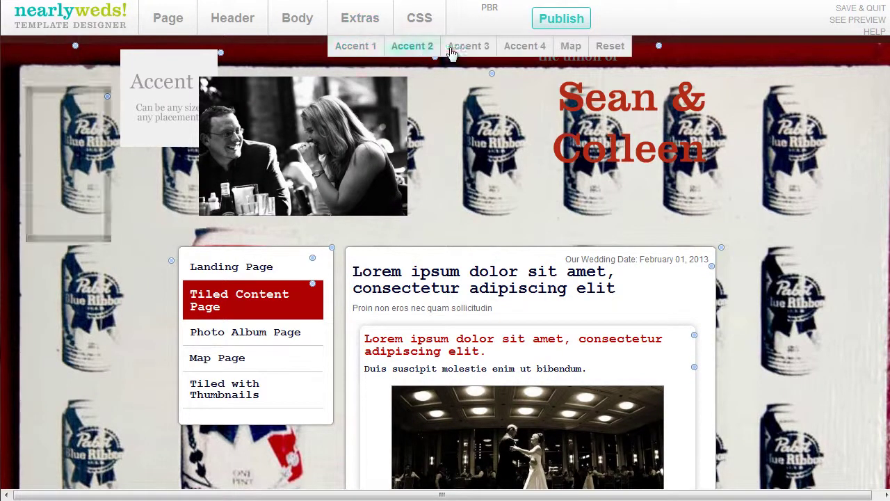
pyautogui.click(477, 48)
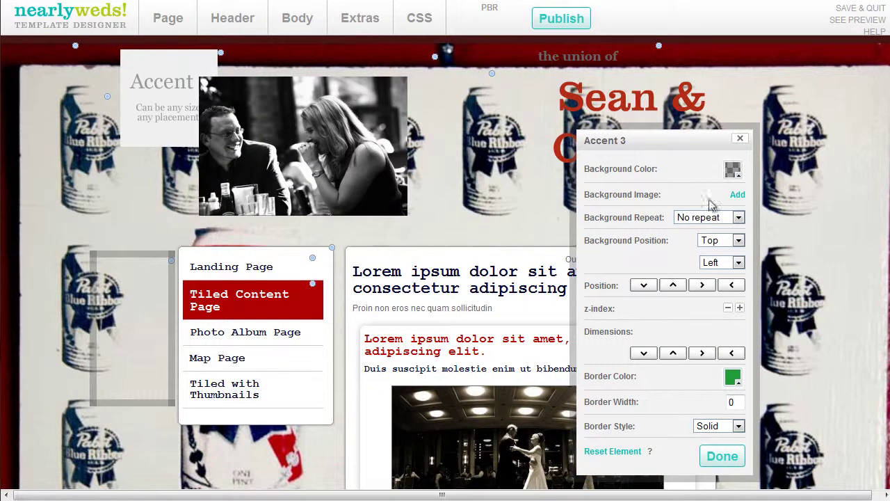
pyautogui.click(739, 198)
pyautogui.click(684, 258)
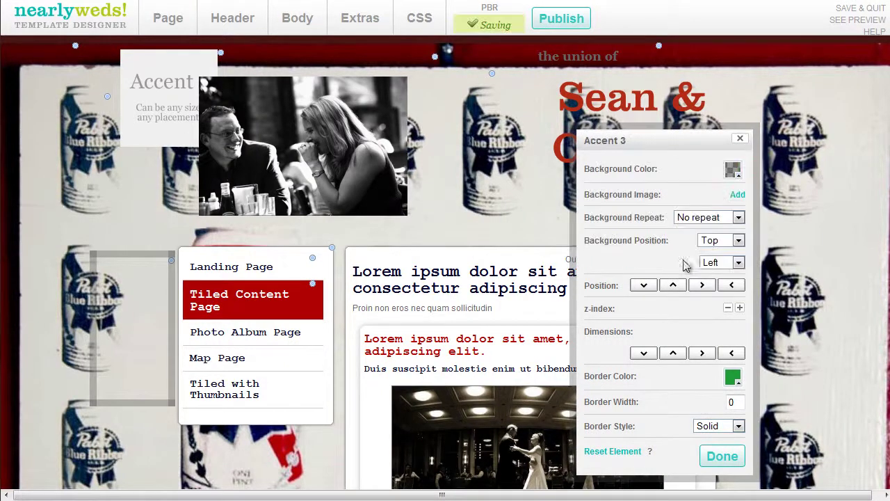
pyautogui.click(729, 403)
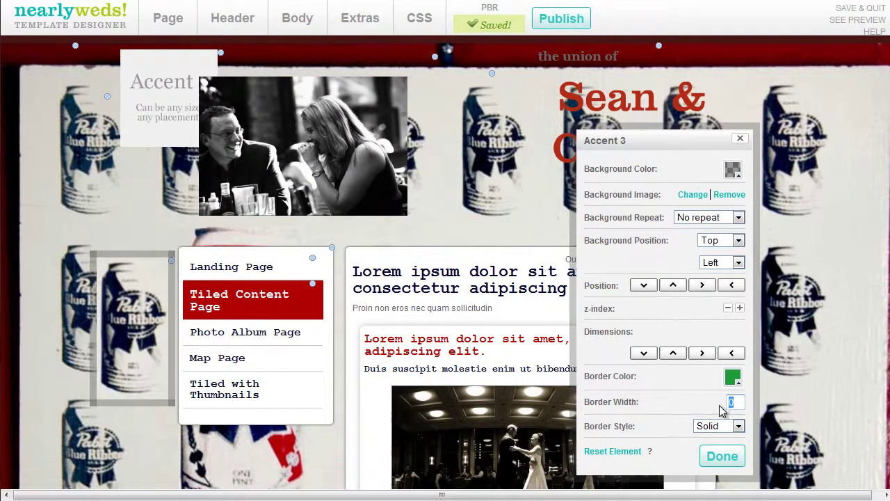
pyautogui.write('5')
pyautogui.click(719, 456)
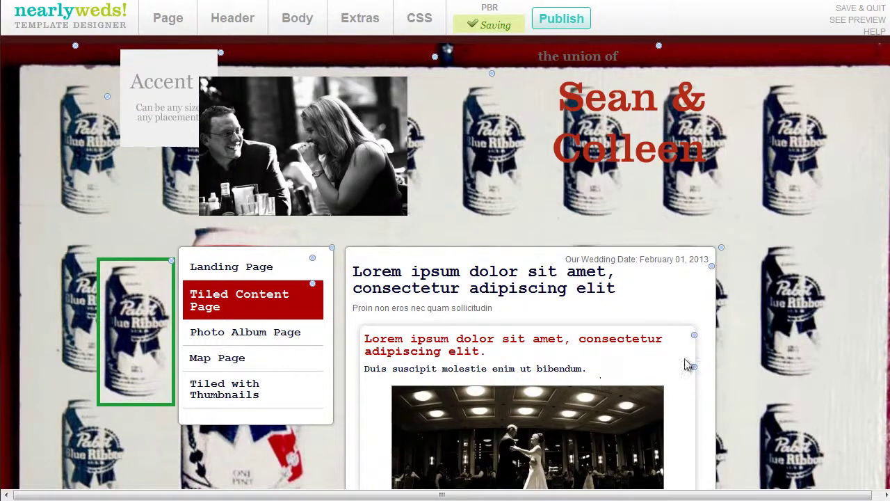
# Scroll the page and resize the browser window to check how Accent 3 stays placed beside the navigation menu.
pyautogui.scroll(-4, 445, 279)
pyautogui.scroll(4, 445, 278)
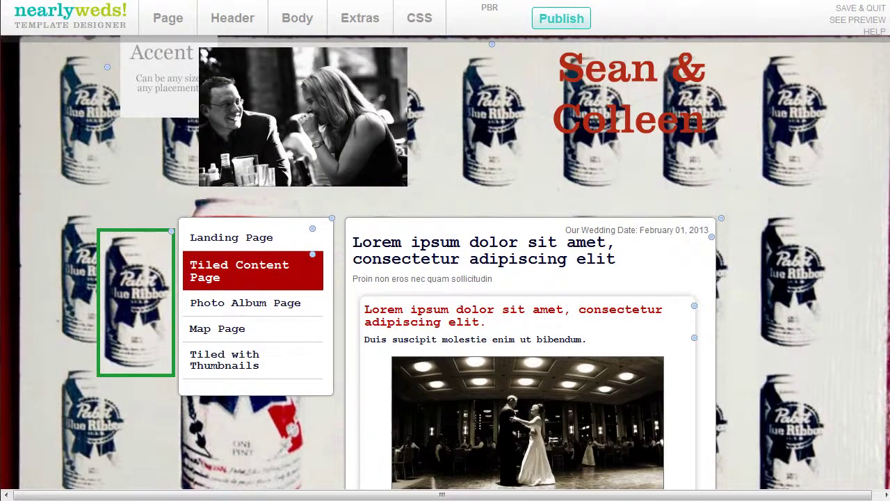
pyautogui.moveTo(888, 264); pyautogui.dragTo(501, 274)
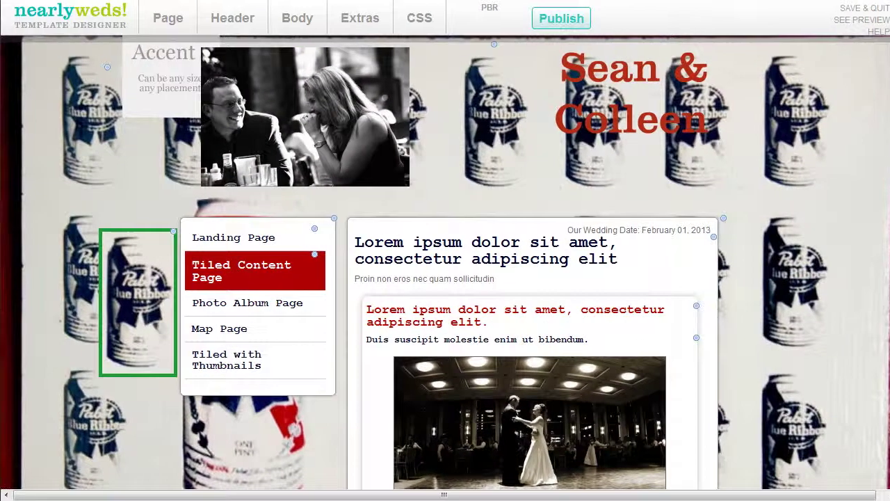
# Move Accent 3 upward until its top edge sits slightly above the navigation menu's top edge.
pyautogui.click(175, 237)
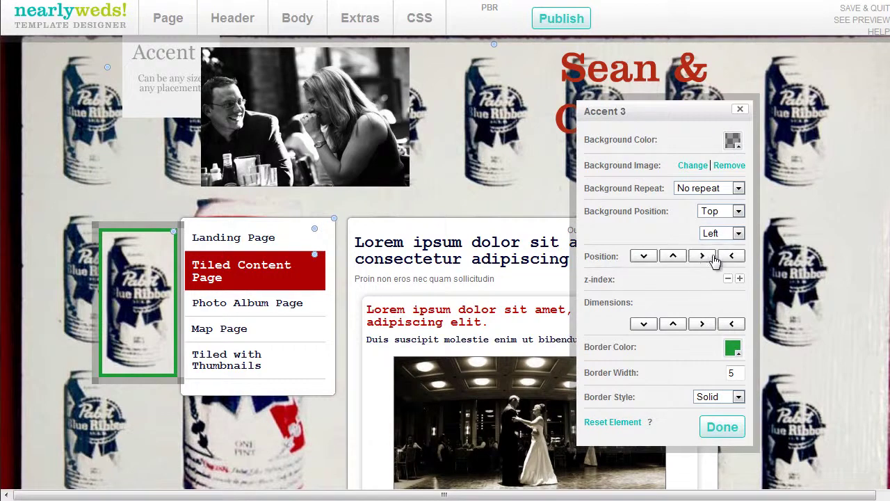
pyautogui.click(673, 257)
pyautogui.click(673, 256)
pyautogui.click(673, 256)
pyautogui.click(673, 257)
pyautogui.click(673, 257)
pyautogui.click(673, 256)
pyautogui.click(673, 257)
pyautogui.click(673, 257)
pyautogui.click(673, 257)
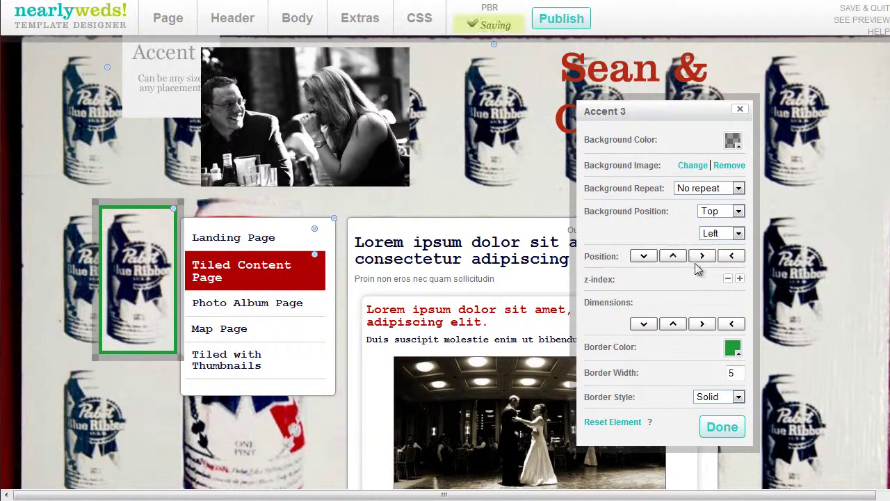
# Shift Accent 3 left to leave a small gap beside the navigation menu, and finish editing it.
pyautogui.click(702, 255)
pyautogui.click(702, 256)
pyautogui.click(735, 255)
pyautogui.click(735, 256)
pyautogui.click(735, 256)
pyautogui.click(735, 255)
pyautogui.click(735, 256)
pyautogui.click(735, 256)
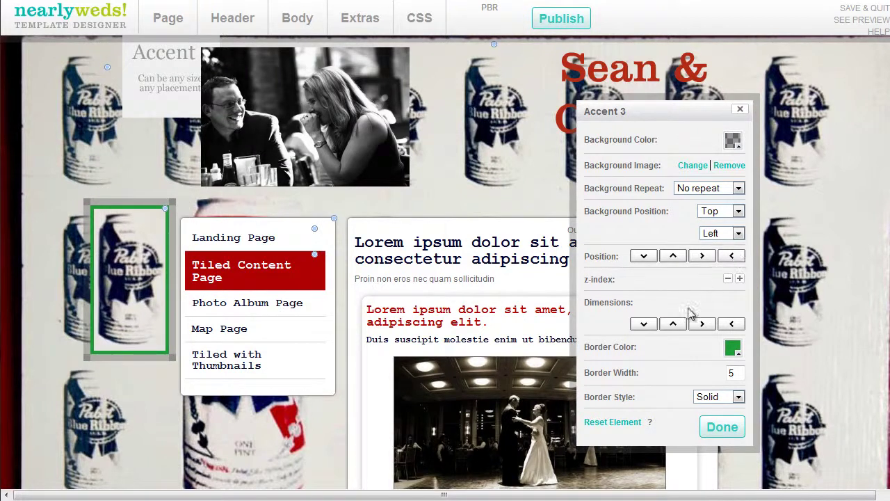
pyautogui.click(721, 427)
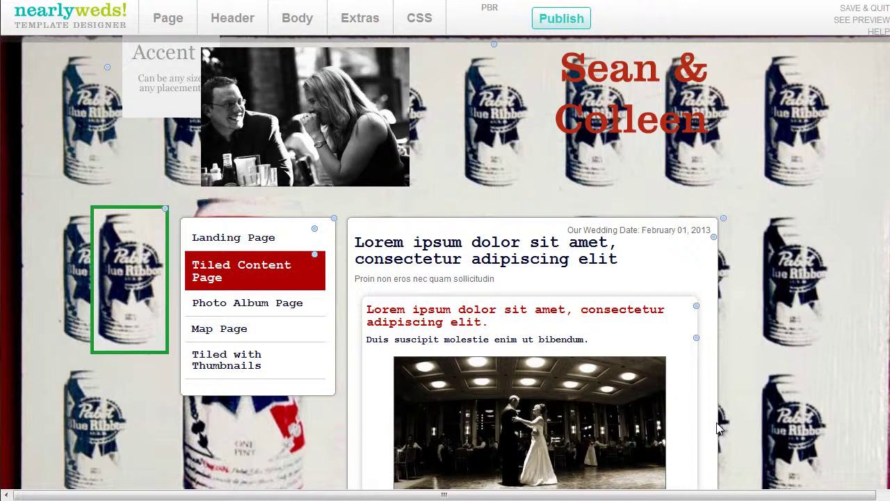
# Add the beer can picture as the background image of Accent 1.
pyautogui.moveTo(373, 28)
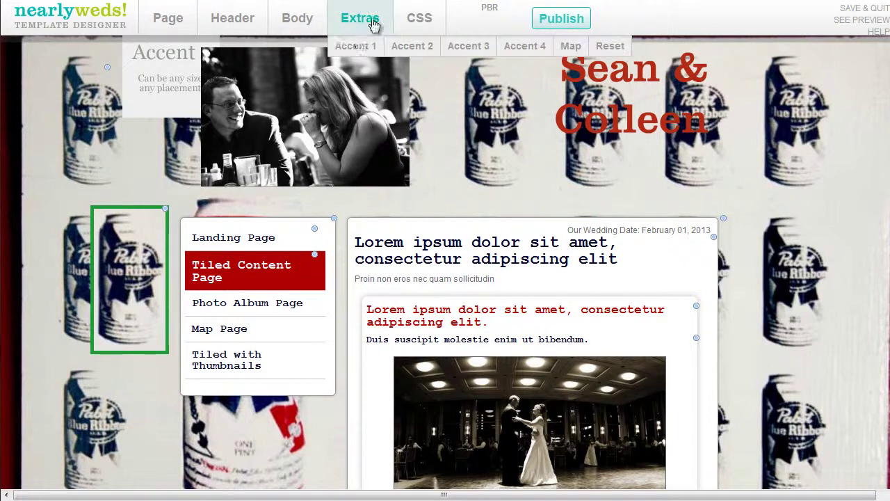
pyautogui.click(356, 46)
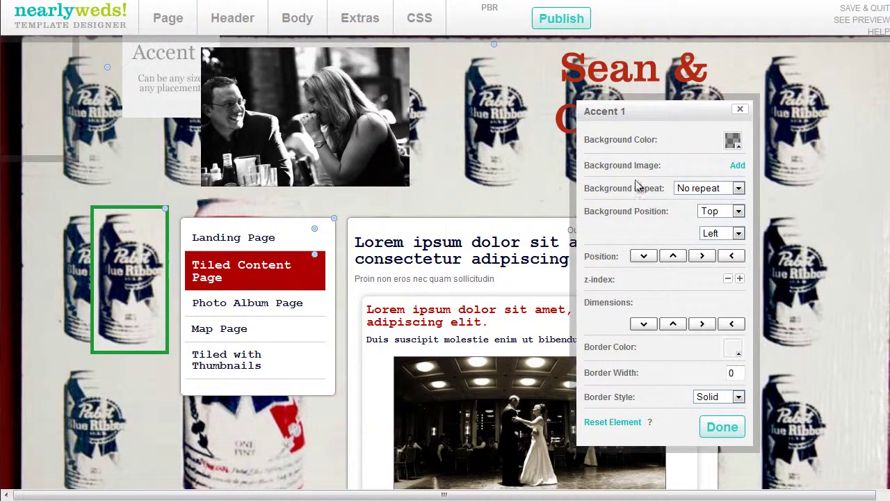
pyautogui.click(737, 167)
pyautogui.click(675, 229)
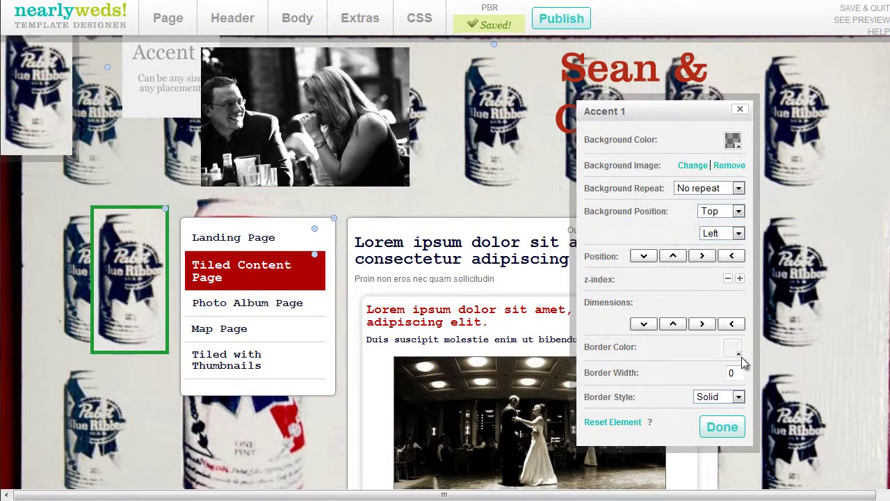
# Give Accent 1 a solid blue border with a width of 10.
pyautogui.click(737, 353)
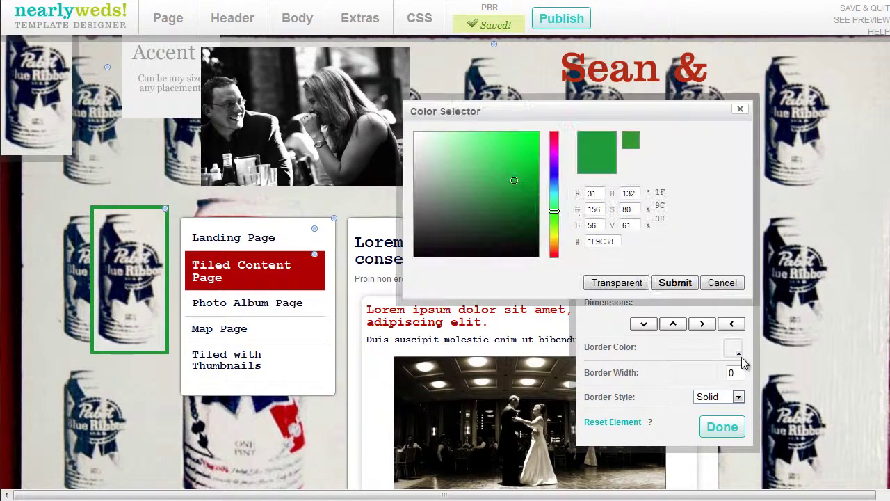
pyautogui.click(556, 185)
pyautogui.click(672, 283)
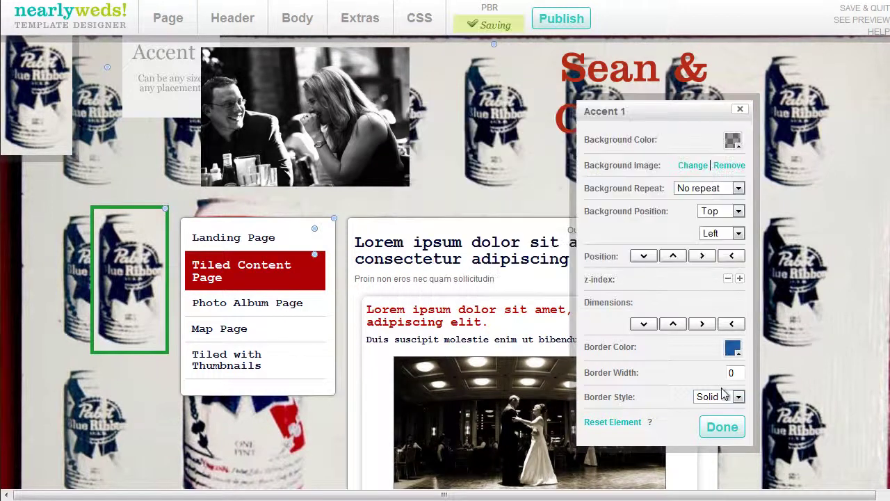
pyautogui.write('10')
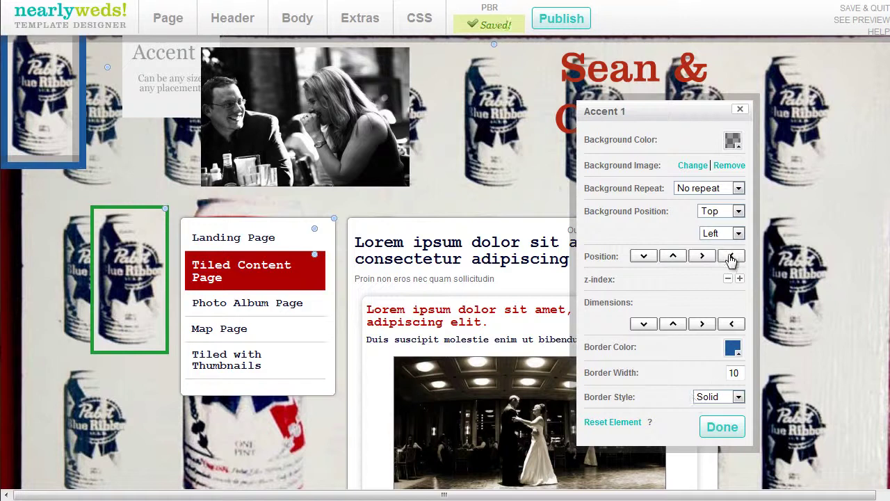
# Move Accent 1 right, away from the page's left edge and onto the light part of the background.
pyautogui.click(702, 256)
pyautogui.click(702, 256)
pyautogui.click(701, 256)
pyautogui.click(702, 256)
pyautogui.click(701, 256)
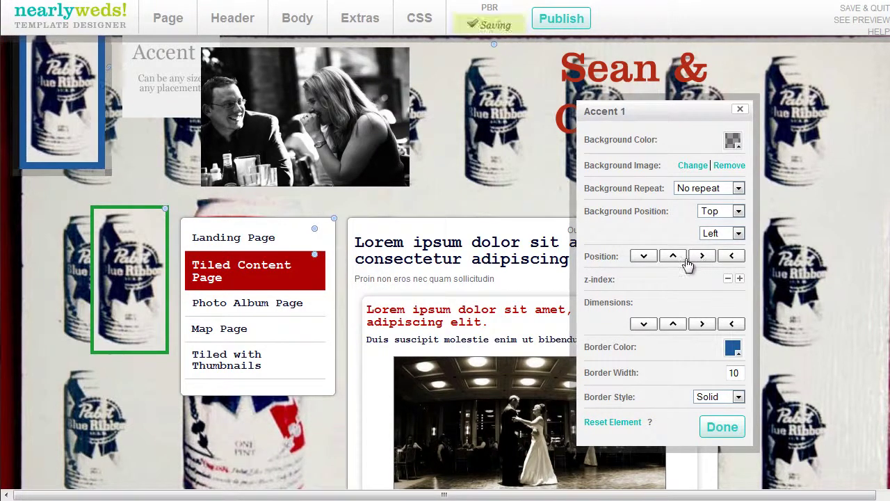
# Move Accent 1 down until its whole blue border clears the designer's header bar.
pyautogui.click(644, 256)
pyautogui.click(643, 256)
pyautogui.click(643, 256)
pyautogui.click(643, 256)
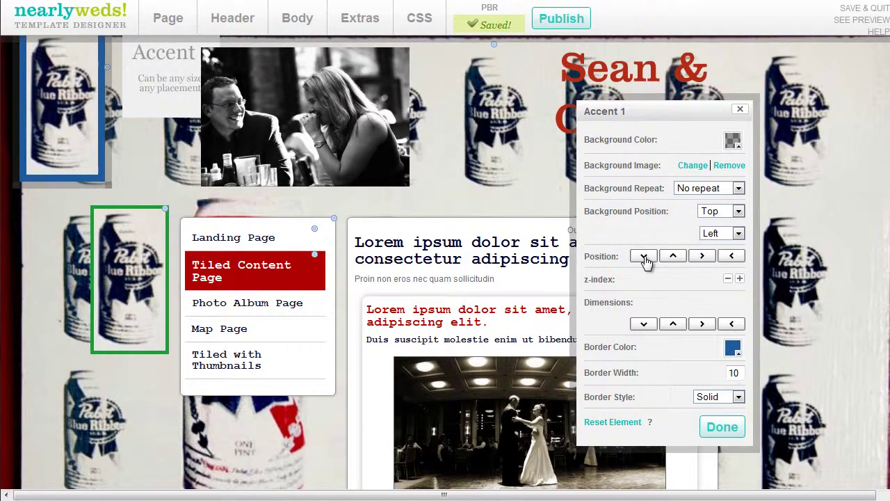
pyautogui.click(643, 256)
pyautogui.click(643, 256)
pyautogui.click(643, 256)
pyautogui.click(644, 256)
pyautogui.click(644, 256)
pyautogui.click(643, 256)
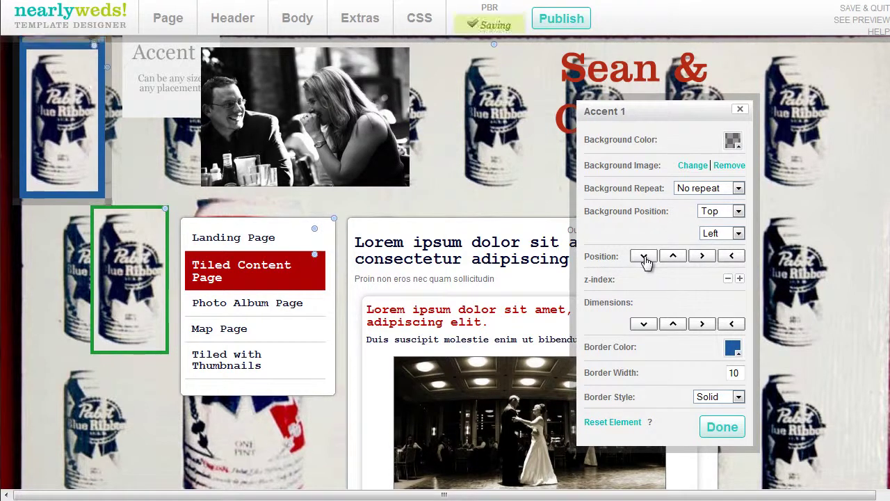
# Scroll the page and resize the browser window to check how Accent 1 stays placed compared with Accent 3.
pyautogui.scroll(-10, 881, 233)
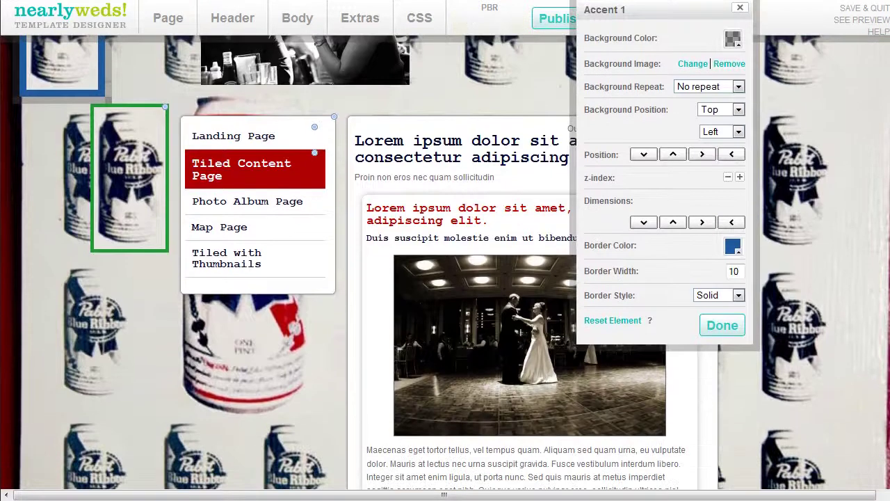
pyautogui.scroll(9, 880, 233)
pyautogui.scroll(2, 863, 230)
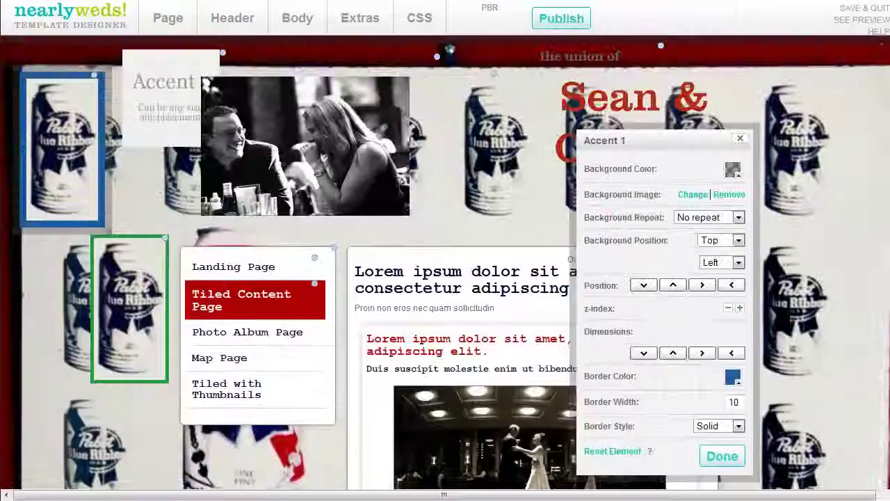
pyautogui.click(873, 497)
pyautogui.hscroll(-1, 873, 496)
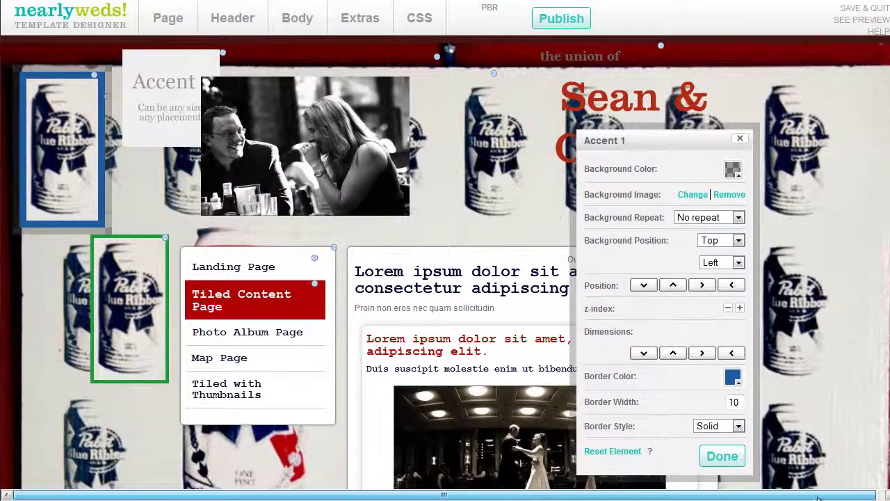
pyautogui.moveTo(887, 498)
pyautogui.mouseDown()
pyautogui.moveTo(442, 450)
pyautogui.moveTo(579, 464)
pyautogui.moveTo(870, 462)
pyautogui.moveTo(762, 434)
pyautogui.moveTo(643, 432)
pyautogui.moveTo(502, 404)
pyautogui.moveTo(771, 495)
pyautogui.moveTo(889, 498)
pyautogui.mouseUp()
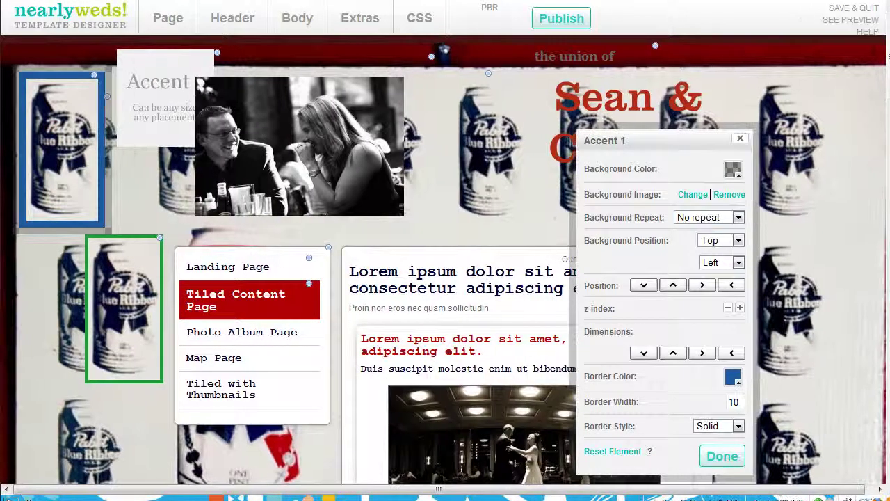